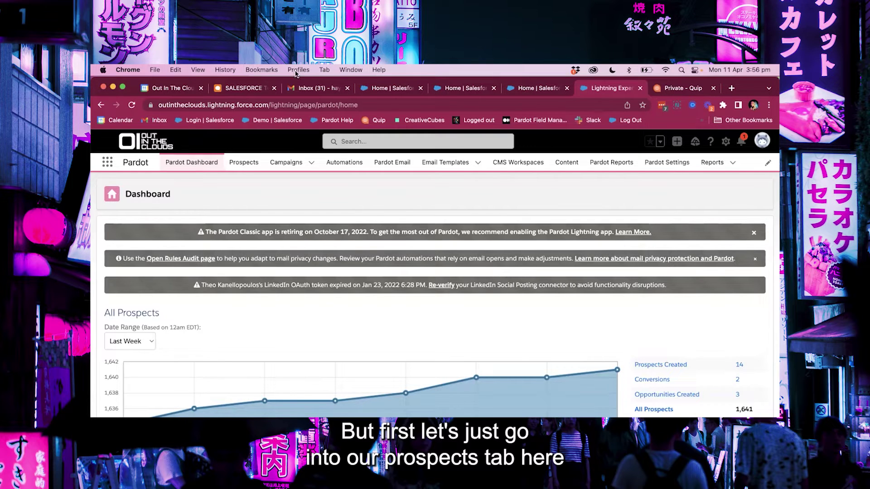
Go to the Segmentation Lists page under Prospects > Segmentation
click(246, 164)
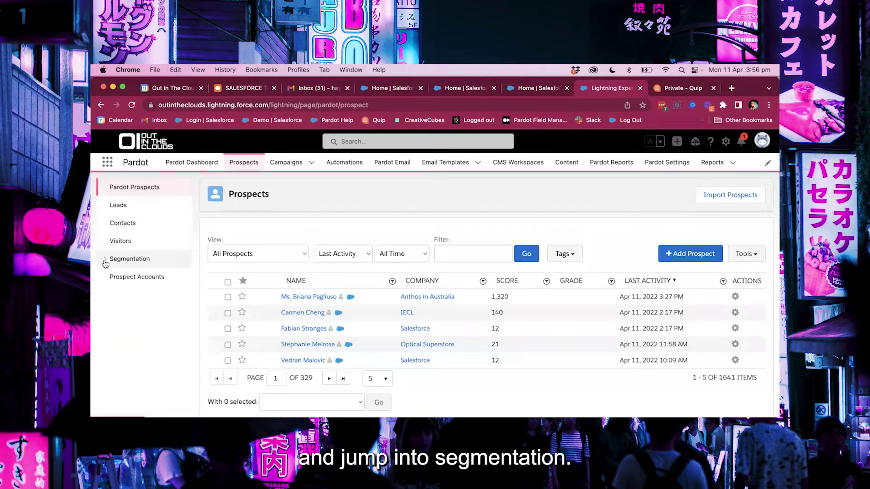
click(115, 265)
click(131, 278)
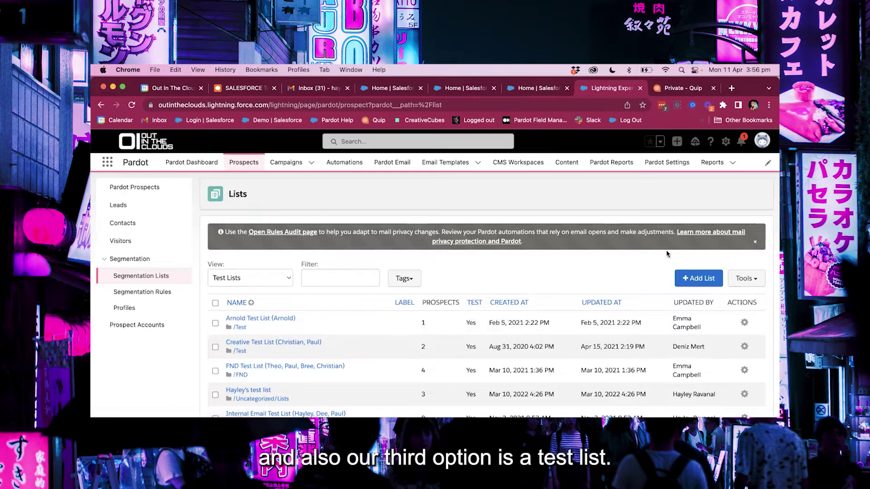
Create the list 'Pardot Ninja Email Test List' with the Email Test List option ticked
click(699, 279)
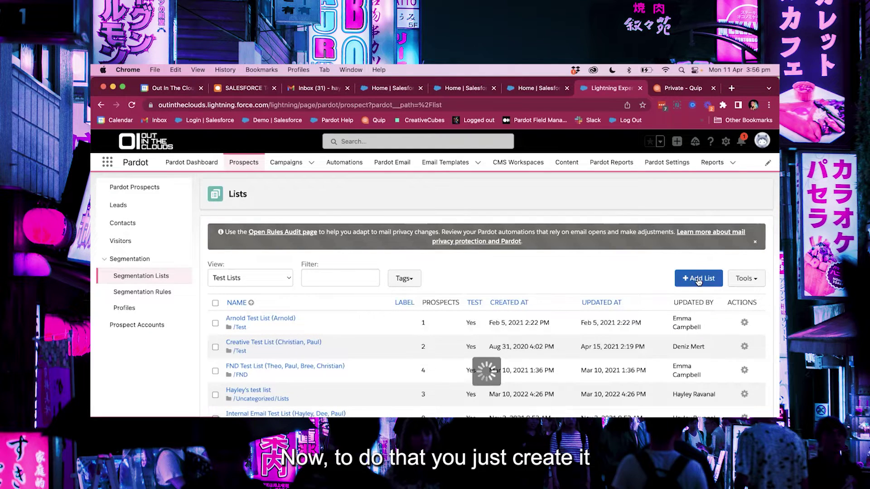
click(476, 247)
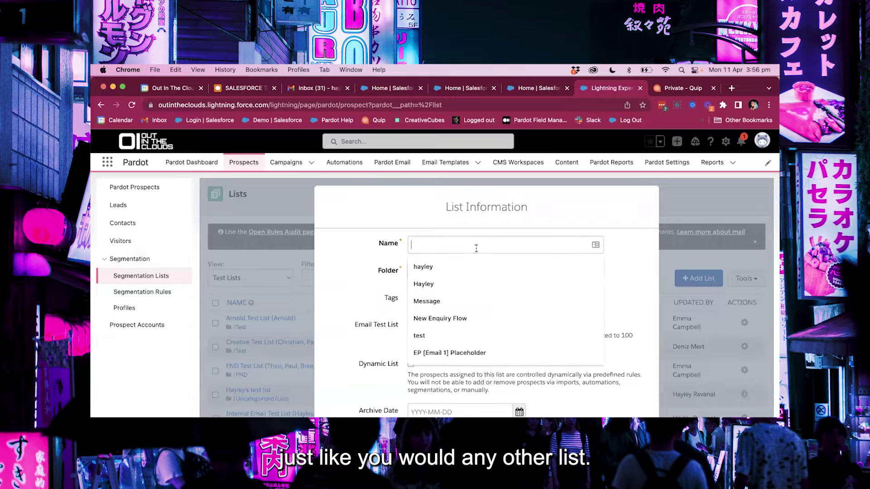
text(Pa)
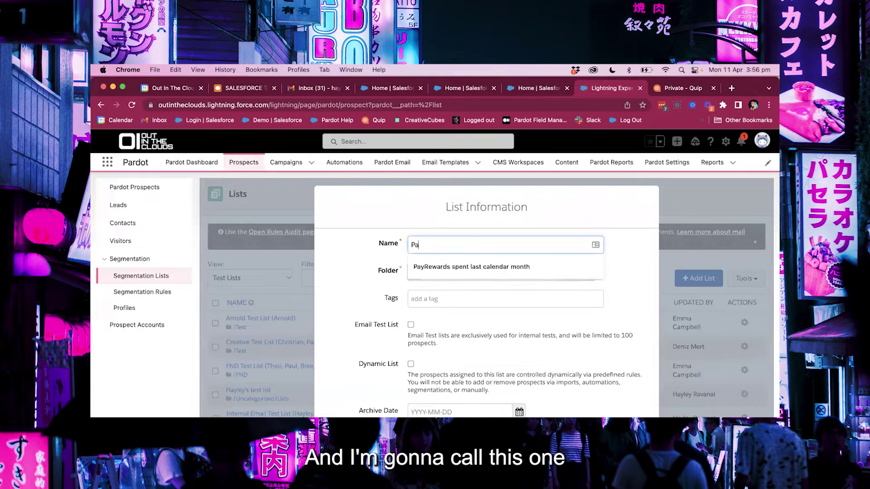
text(rdot Nin)
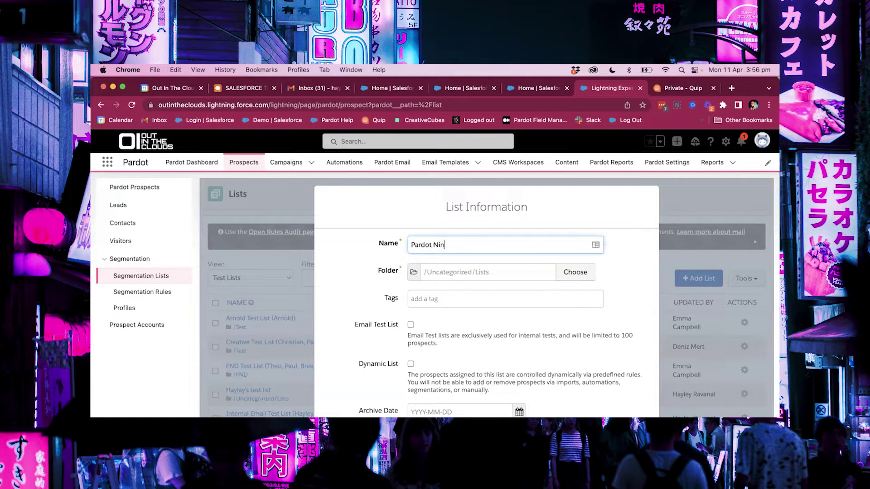
text(ja Email Test List)
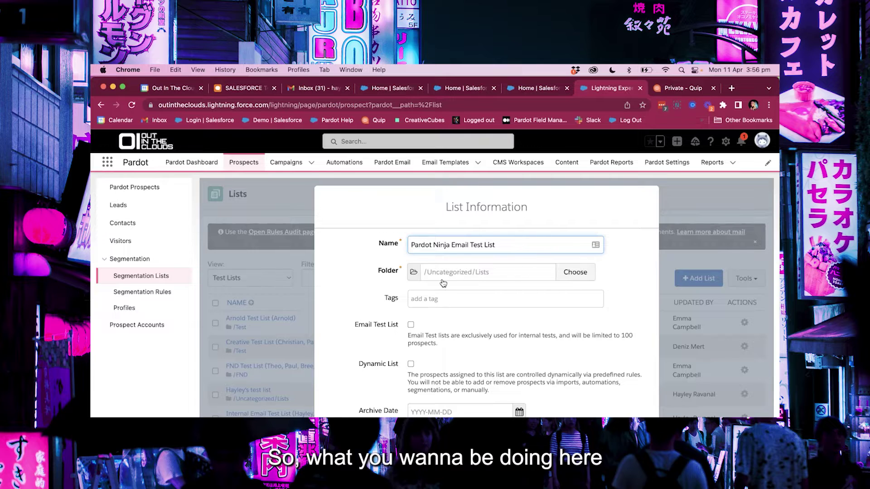
scroll(444, 283, down, 1)
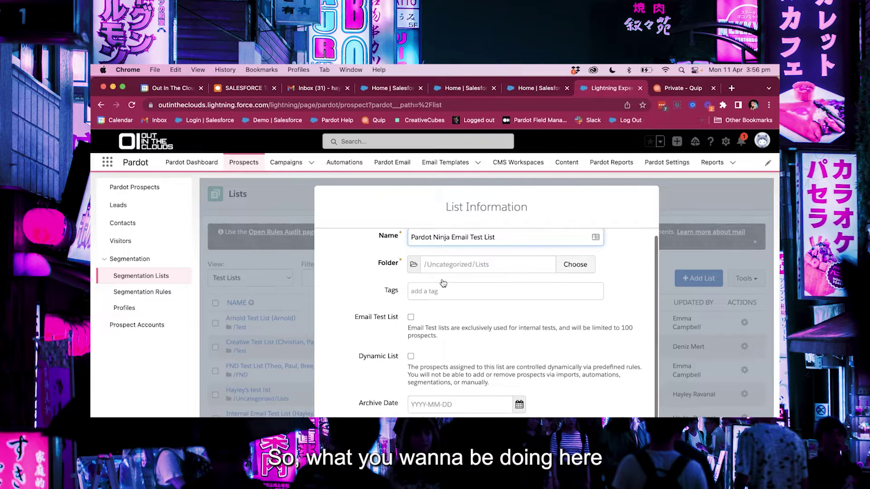
click(412, 317)
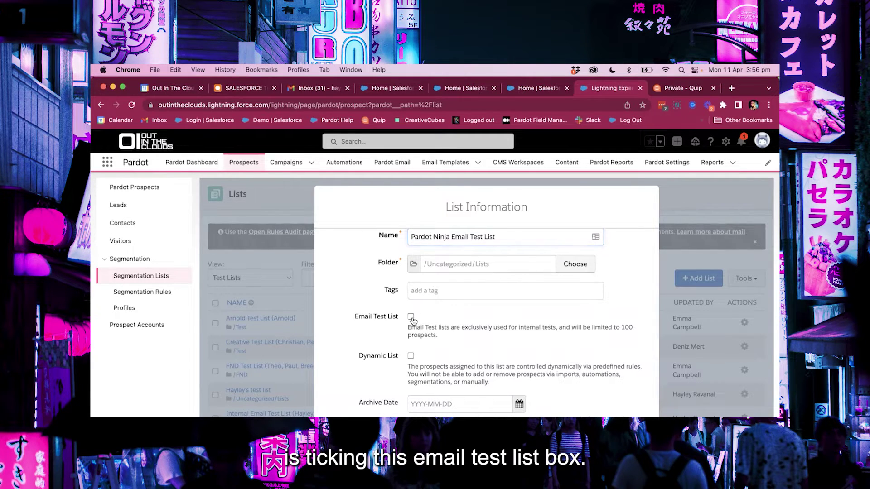
scroll(457, 352, down, 5)
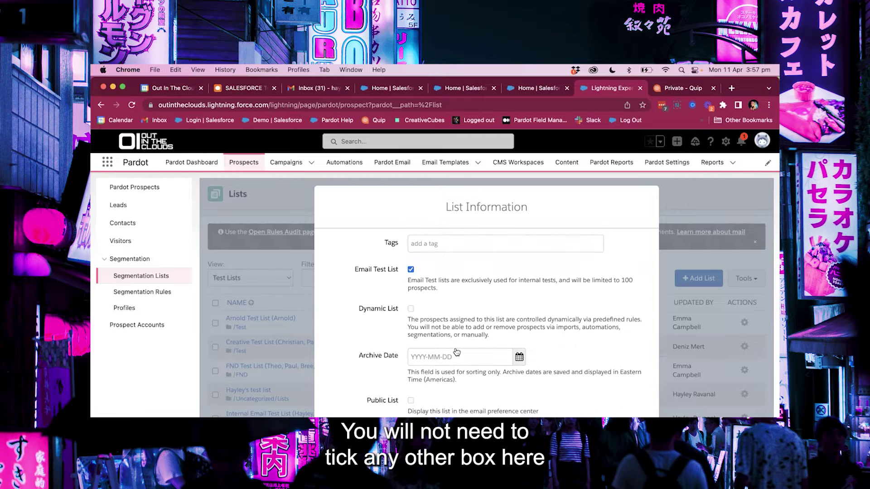
scroll(456, 352, down, 3)
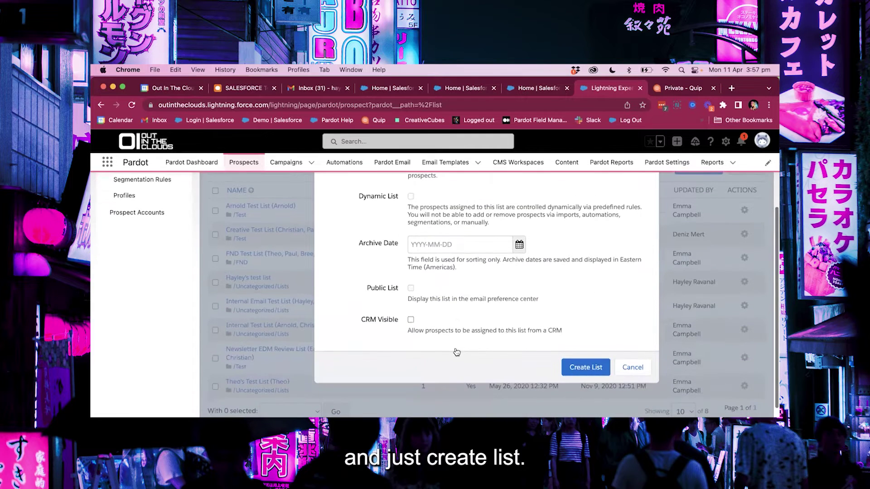
click(585, 368)
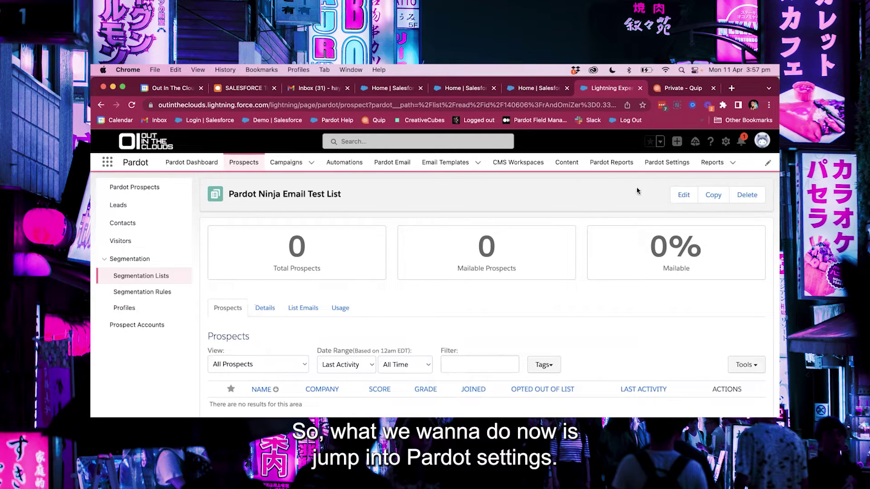
Open the Pardot Users list in account settings and select two users
click(655, 166)
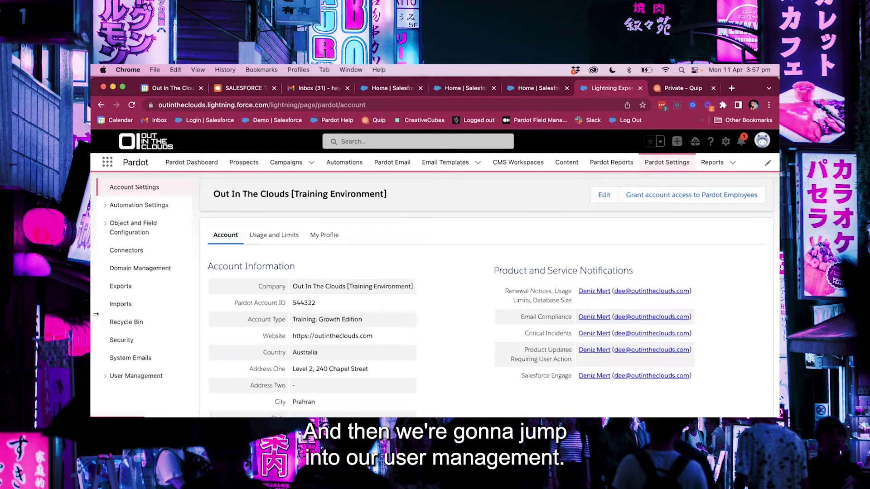
click(107, 377)
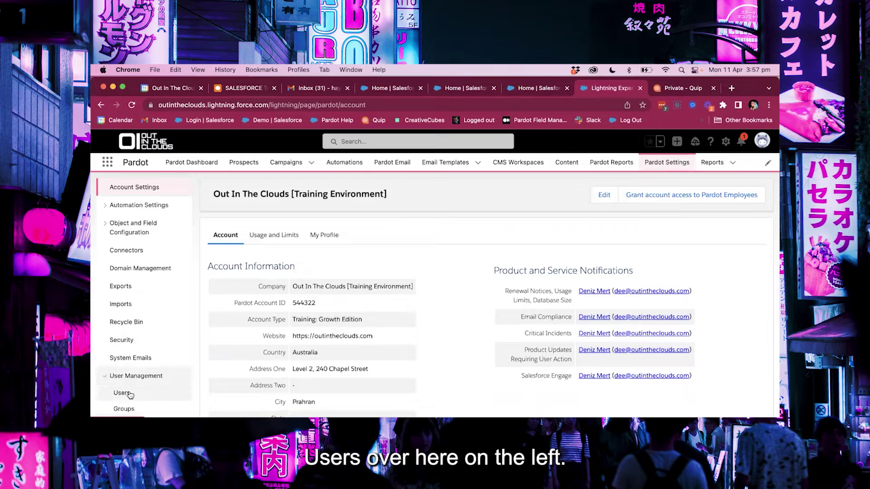
click(119, 393)
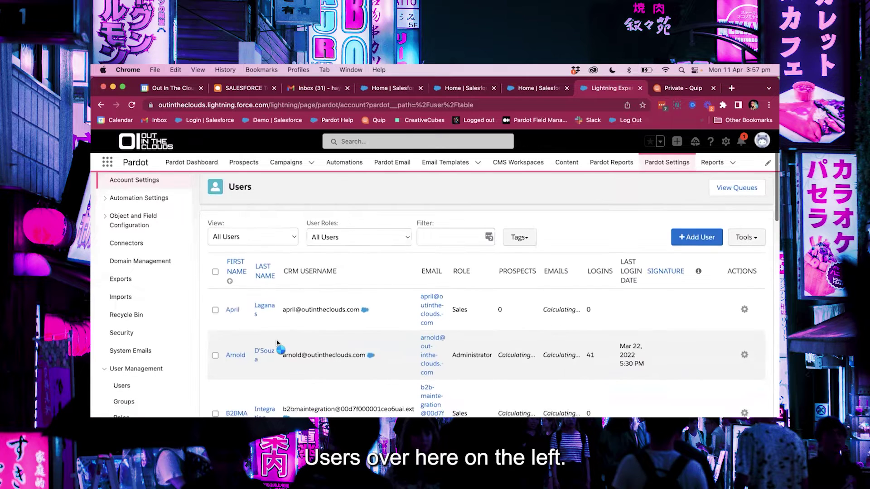
scroll(266, 339, down, 3)
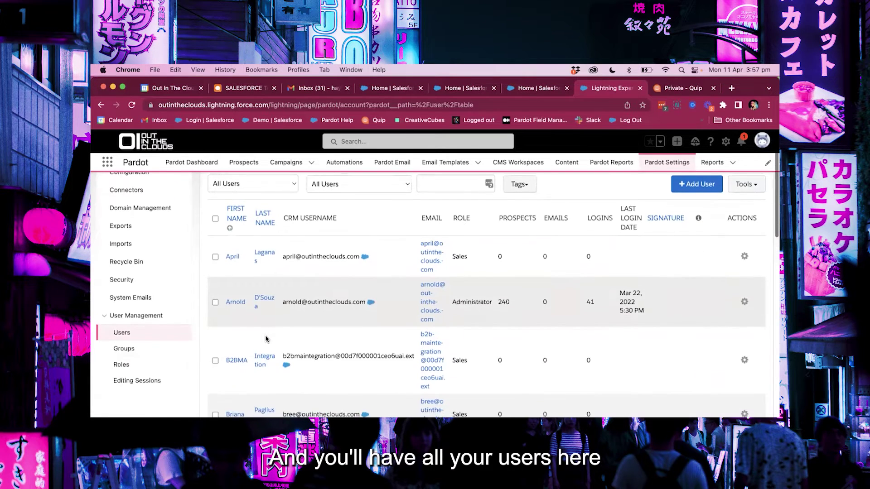
scroll(242, 328, down, 6)
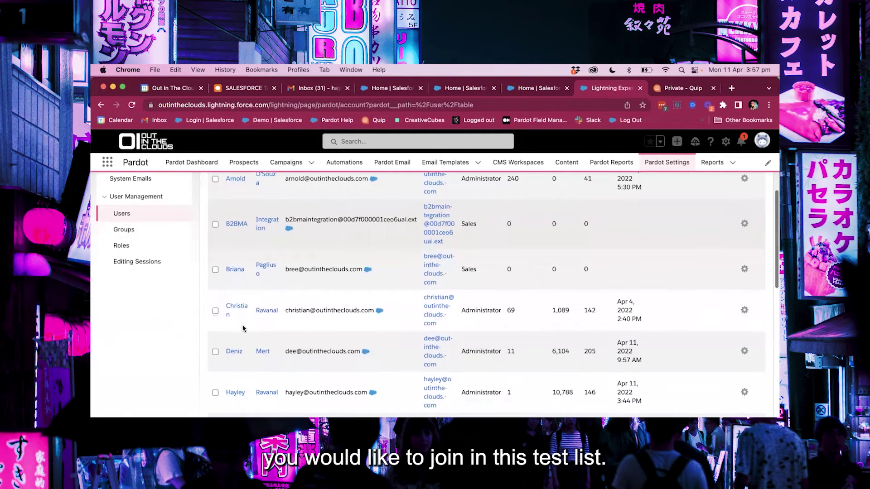
scroll(242, 328, down, 5)
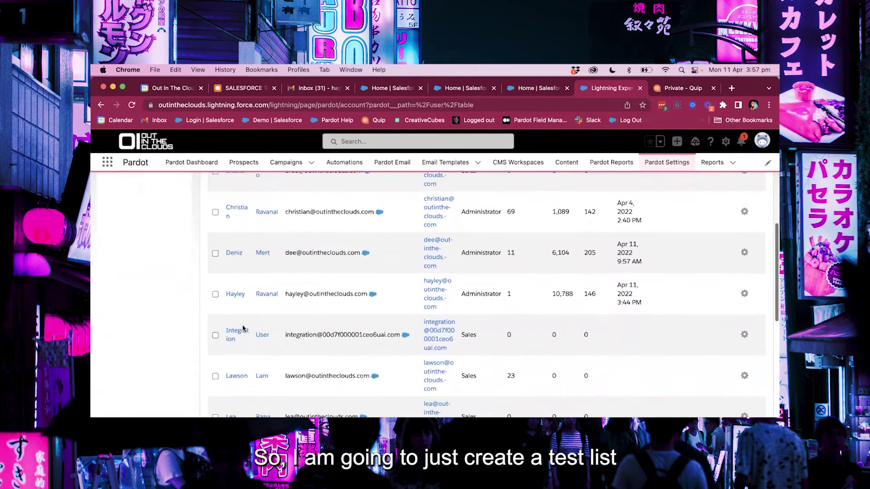
scroll(221, 366, down, 1)
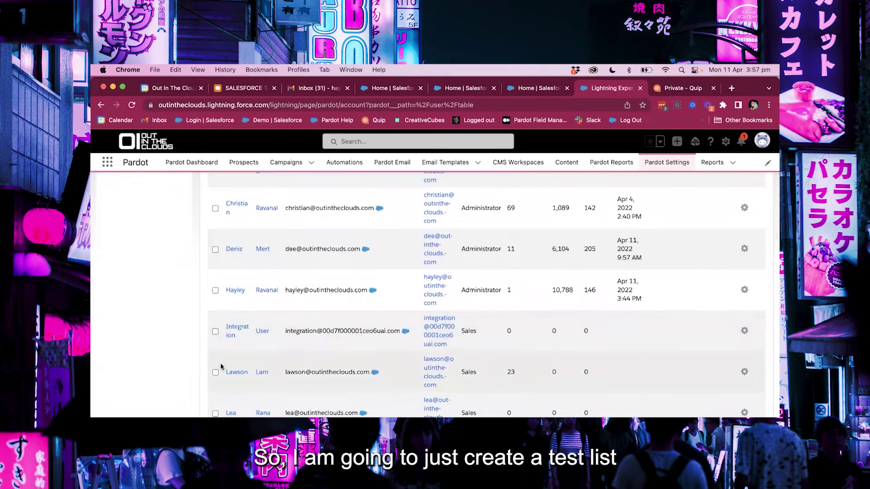
click(216, 372)
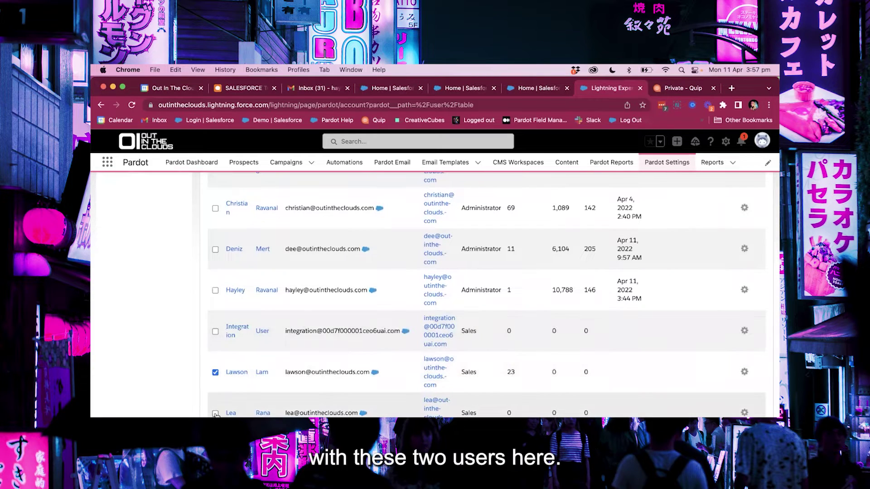
click(215, 414)
Apply 'Create prospect and add to test list' with Pardot Ninja Email Test List, and confirm
scroll(247, 410, down, 3)
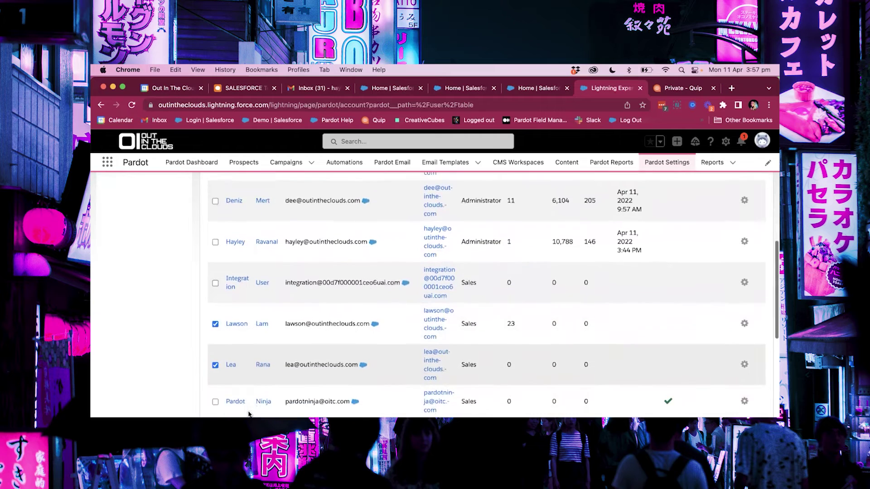
scroll(249, 414, down, 6)
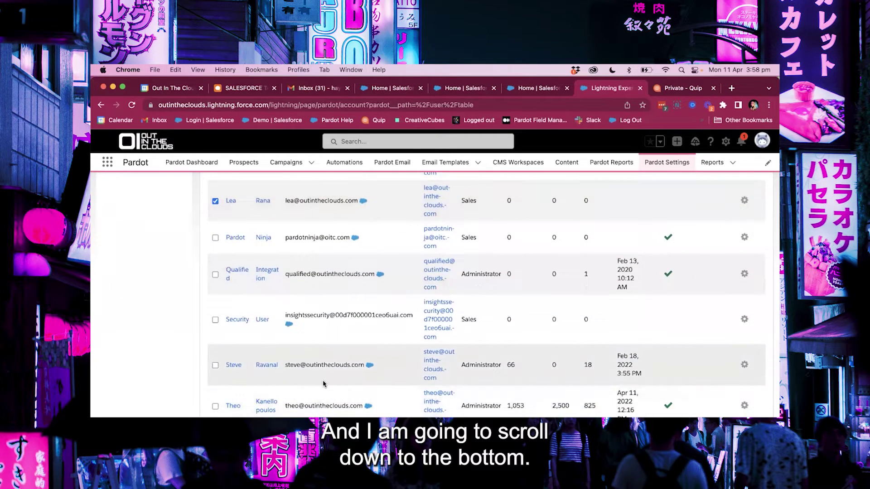
scroll(276, 392, down, 4)
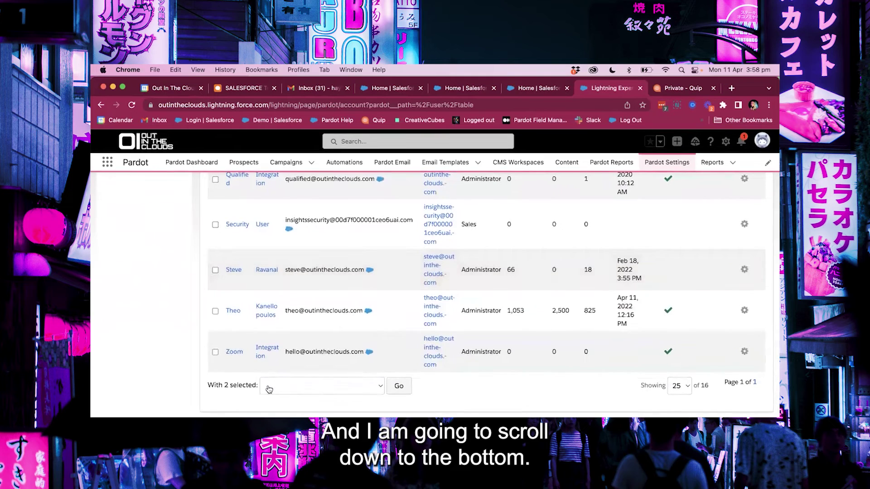
click(325, 388)
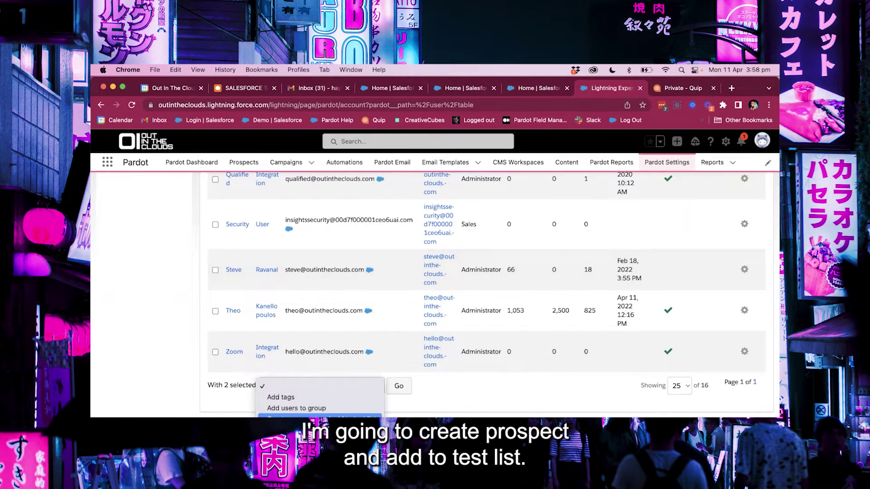
click(320, 416)
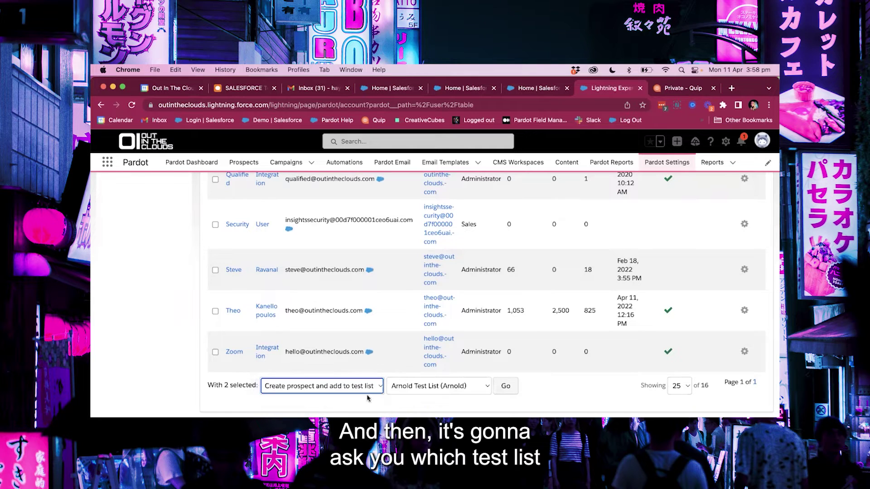
click(472, 386)
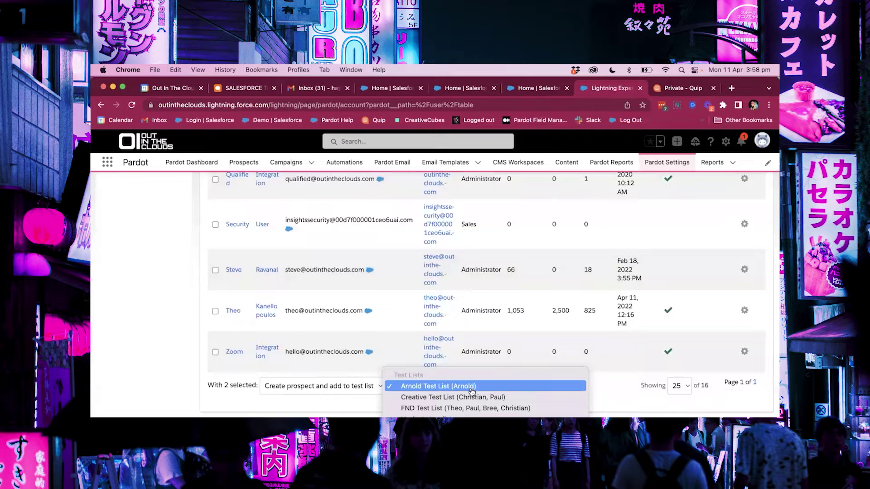
scroll(471, 399, down, 3)
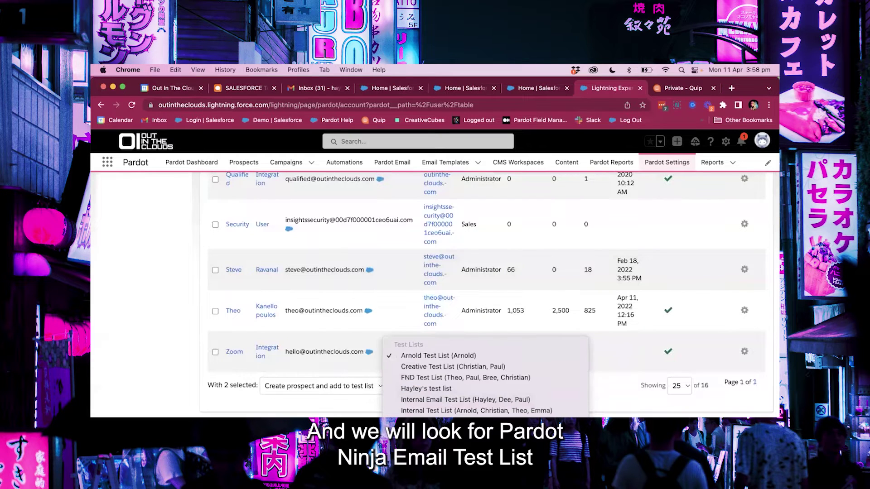
click(453, 405)
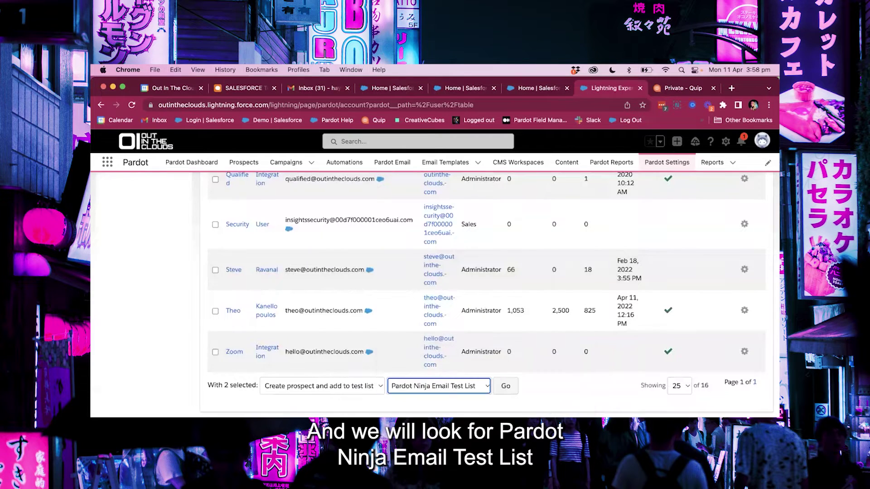
click(504, 389)
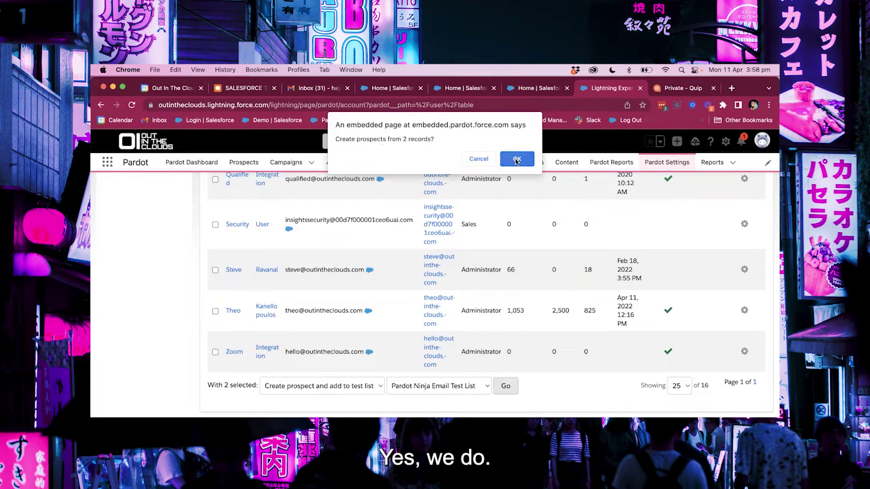
click(517, 160)
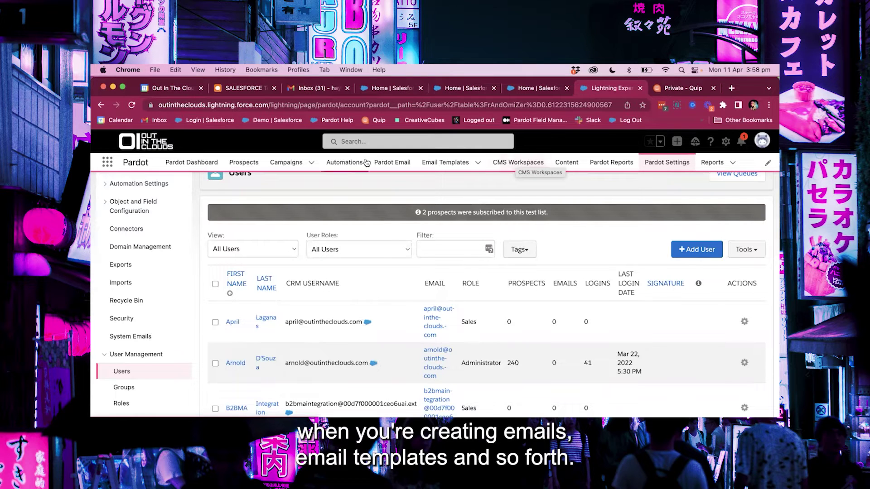
Go to the Email Templates home page
click(442, 166)
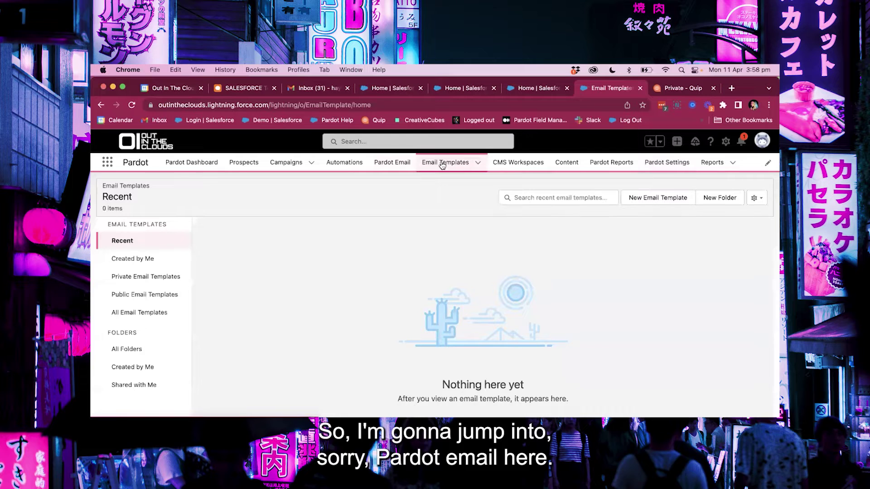
Open the 'Out of Office Easter 2022' template from the Pardot Email templates list
click(392, 164)
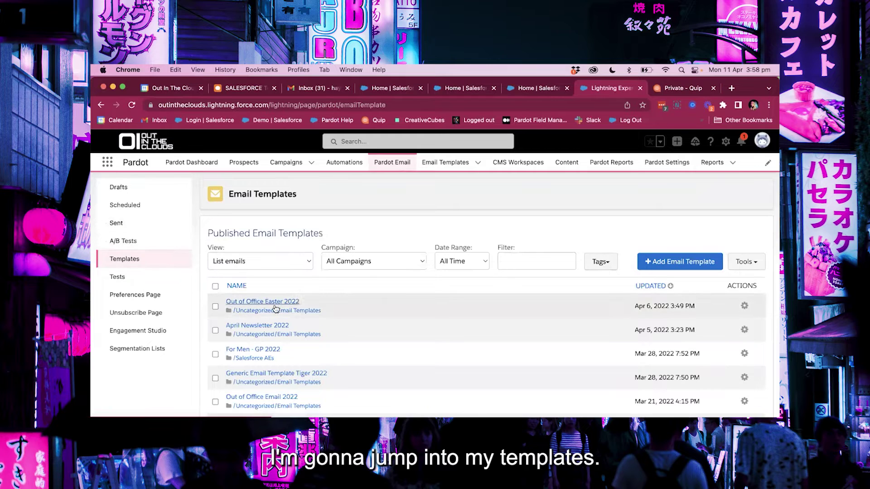
scroll(357, 322, down, 1)
scroll(357, 322, down, 1)
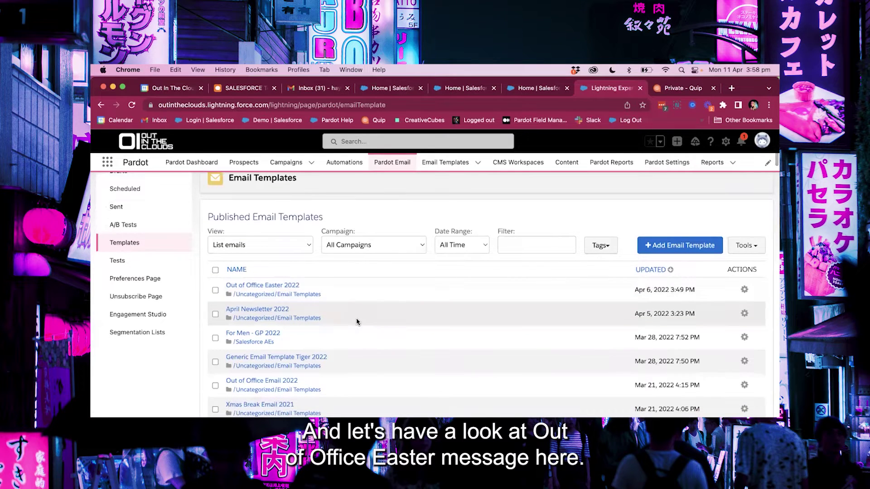
click(274, 286)
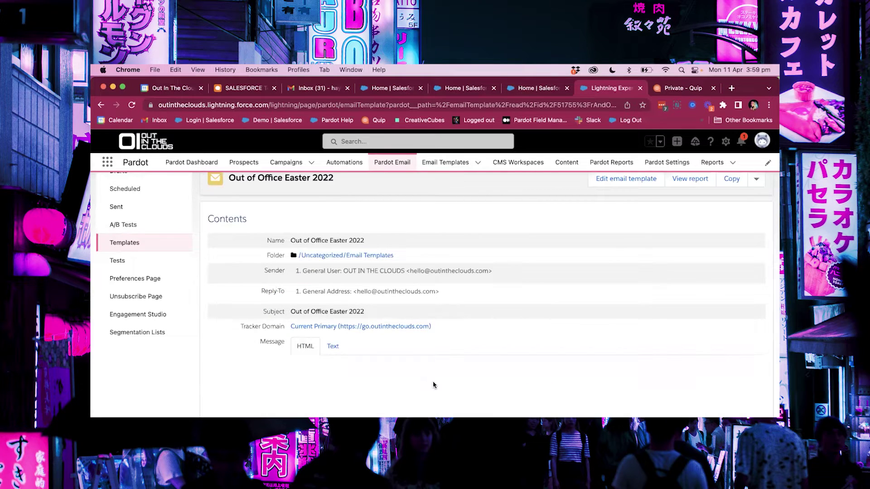
Edit the template and look through its message content in the editor
click(607, 179)
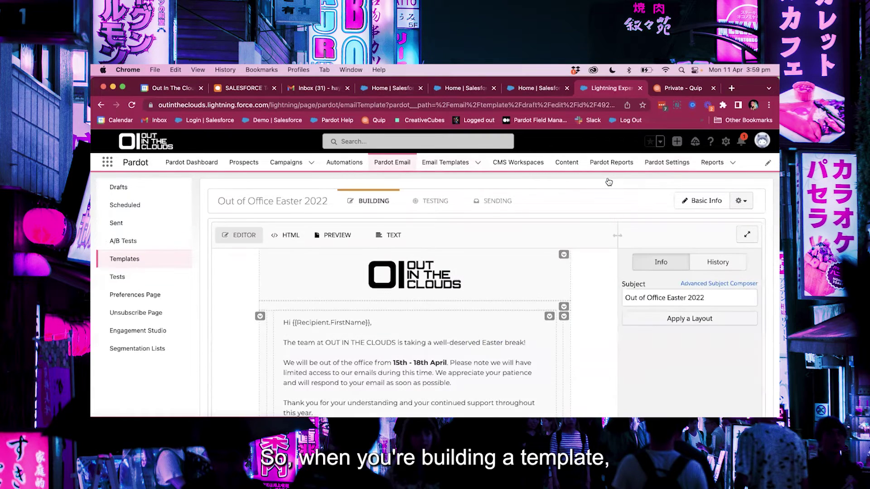
scroll(417, 299, down, 3)
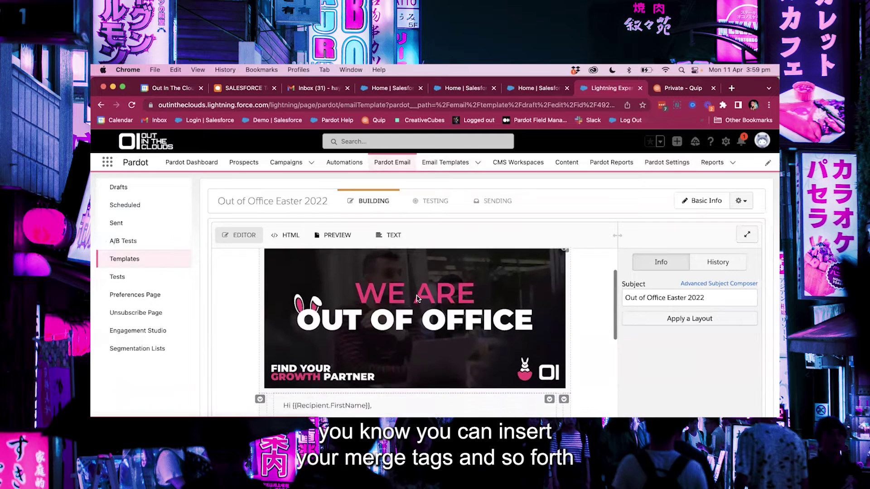
scroll(417, 298, down, 3)
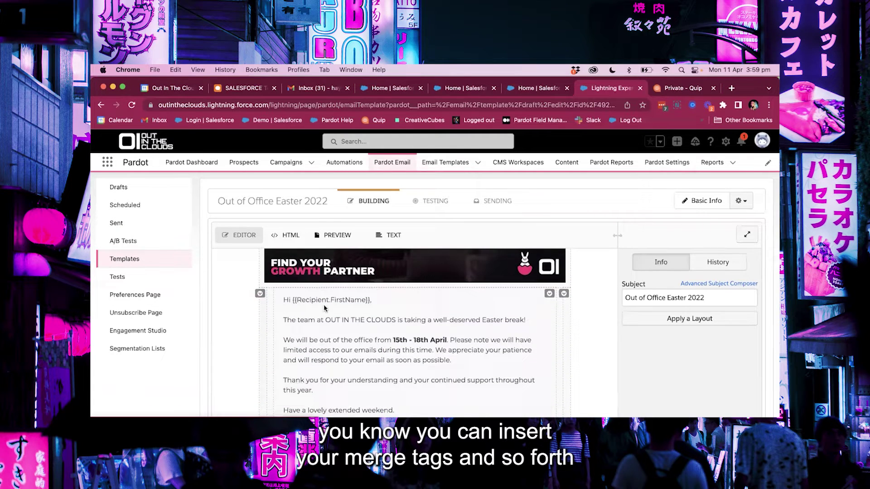
scroll(366, 303, down, 3)
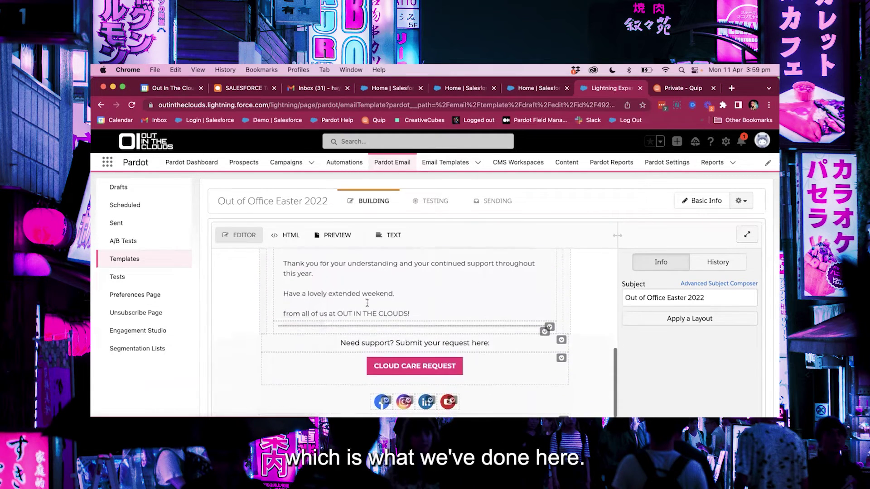
scroll(367, 303, up, 3)
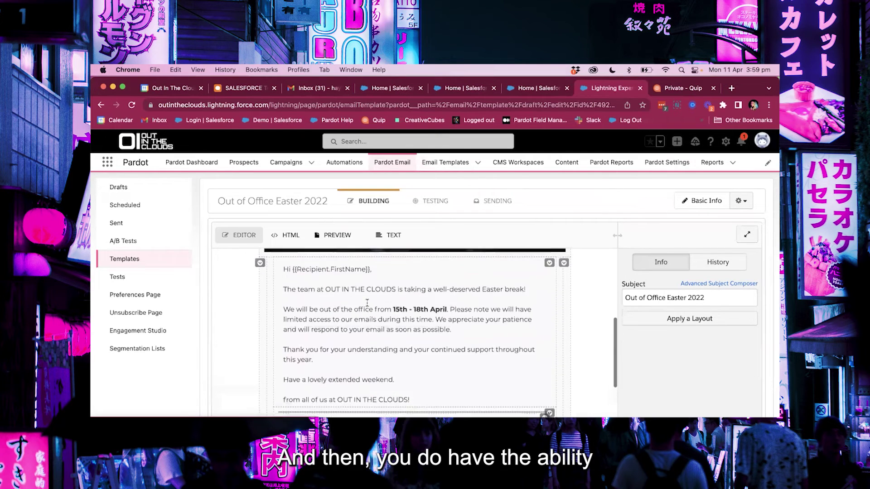
scroll(368, 302, up, 2)
click(339, 236)
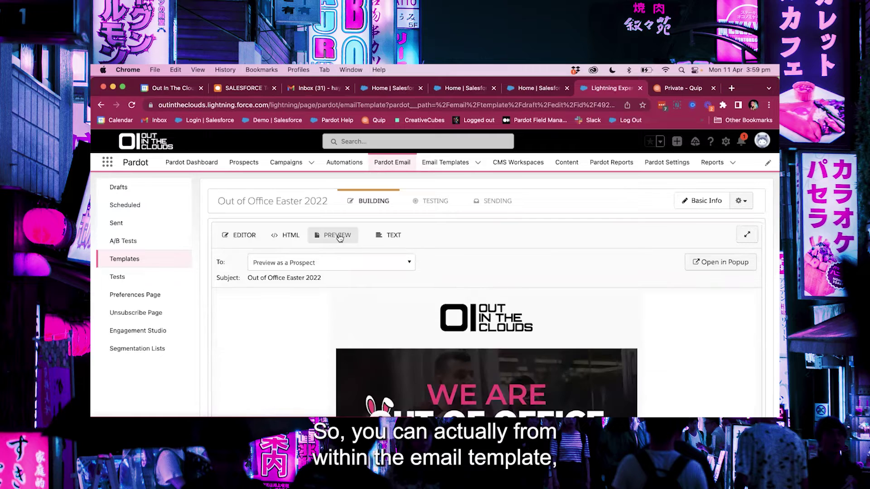
Preview the Easter email as a chosen prospect and review it down to the unsubscribe footer
scroll(520, 288, down, 2)
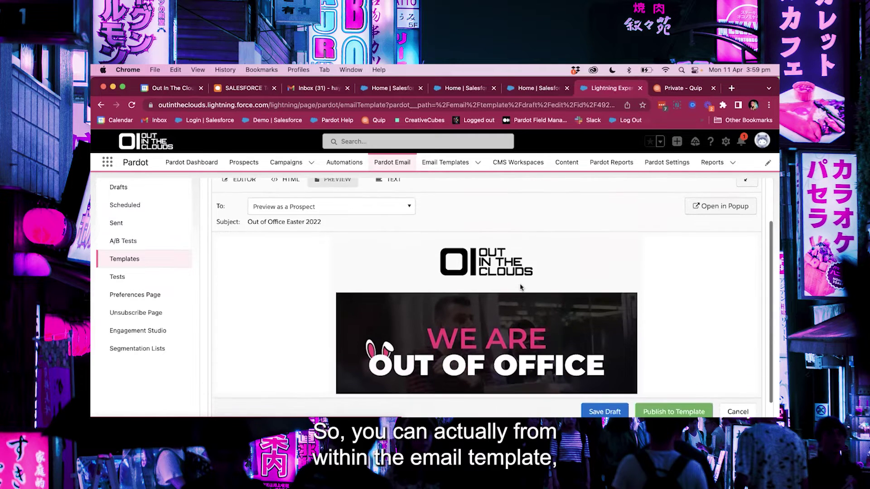
click(410, 207)
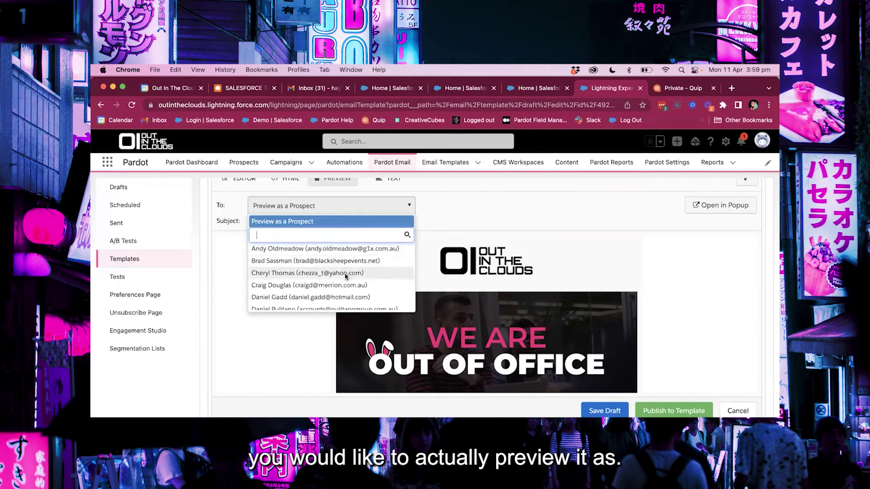
click(346, 285)
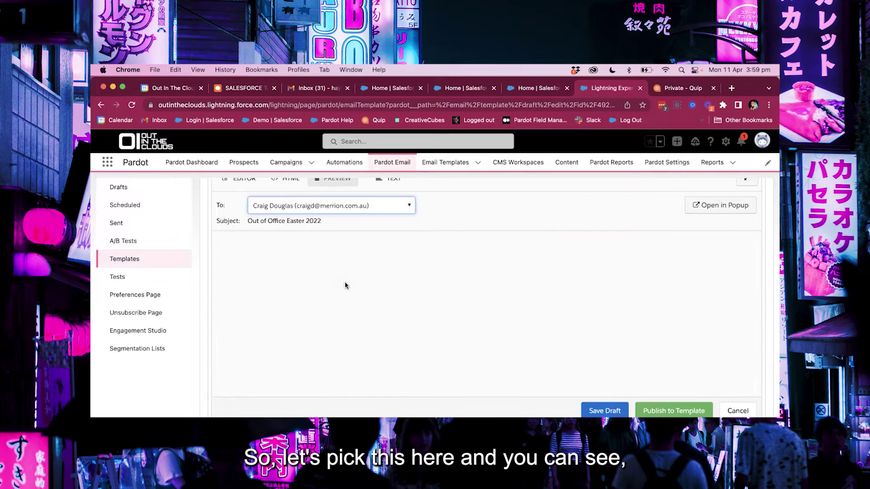
scroll(415, 327, down, 5)
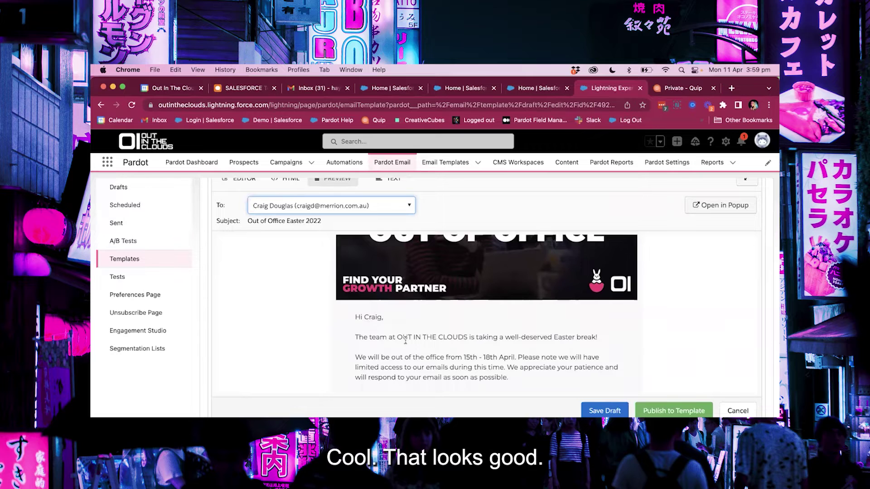
scroll(399, 336, down, 8)
scroll(406, 343, down, 5)
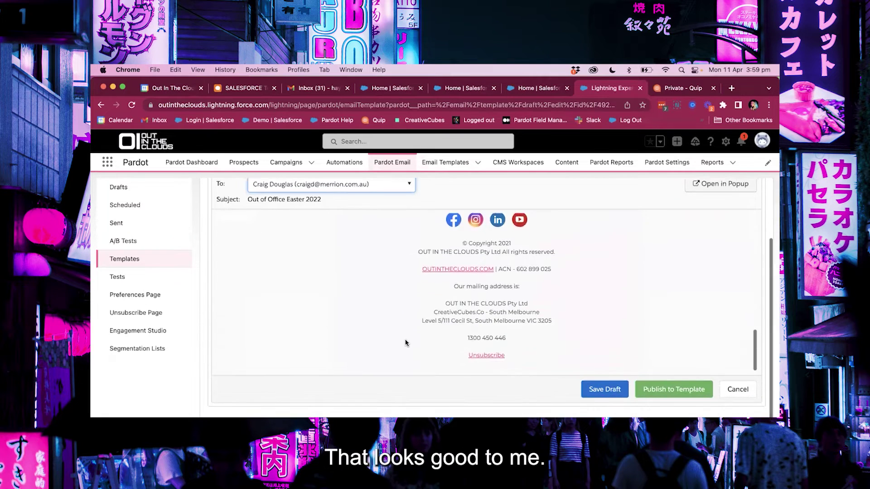
scroll(406, 343, up, 20)
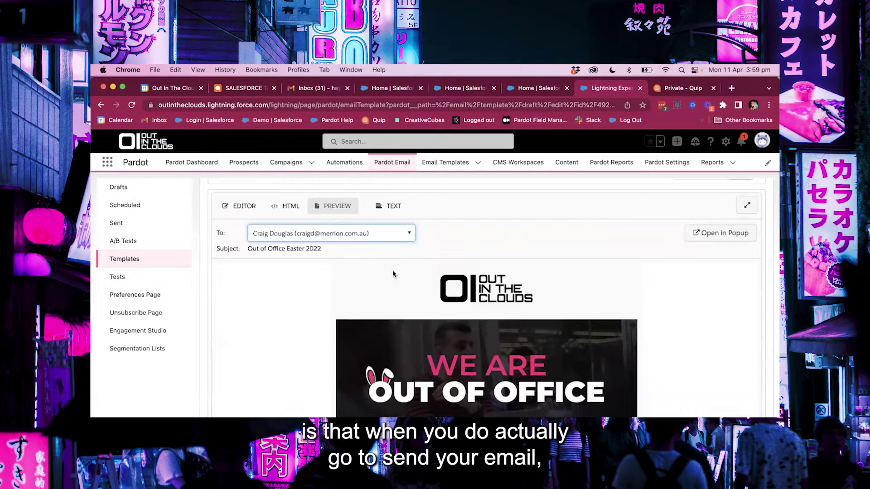
scroll(393, 275, up, 2)
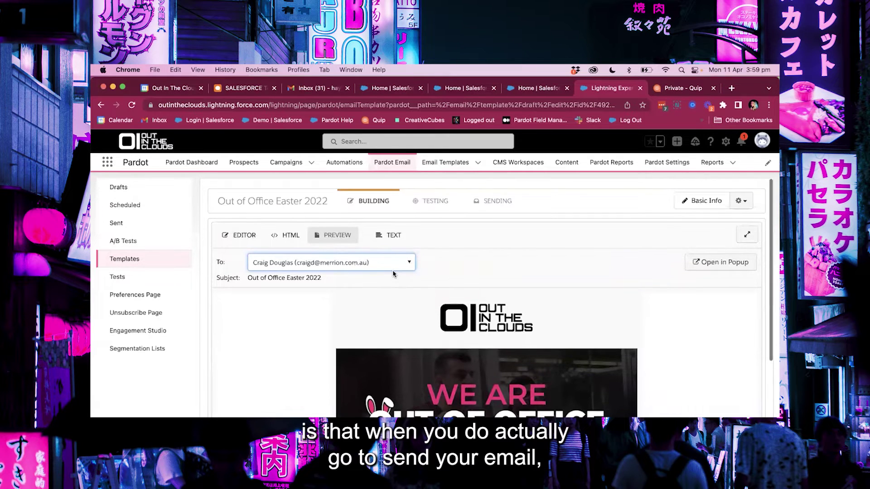
Show the template's Sending step, with General User as the sender
click(487, 206)
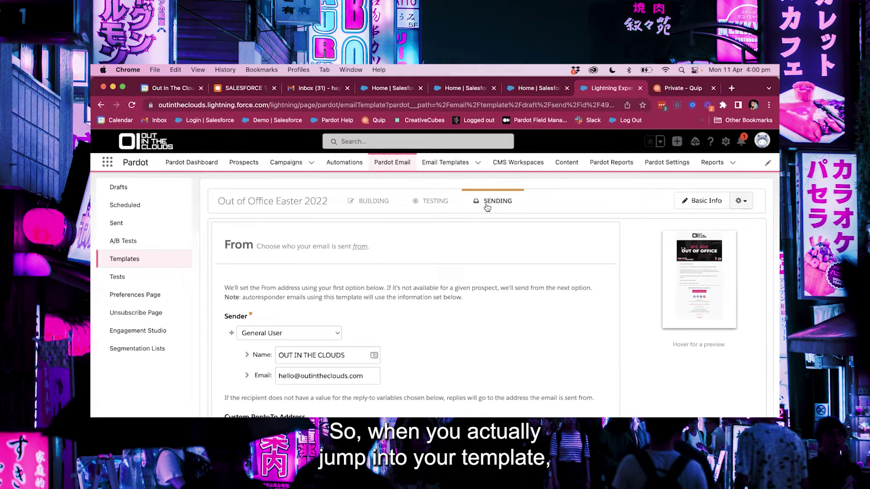
On the Testing step, add the Pardot Ninja Email Test List, then remove it again
click(440, 202)
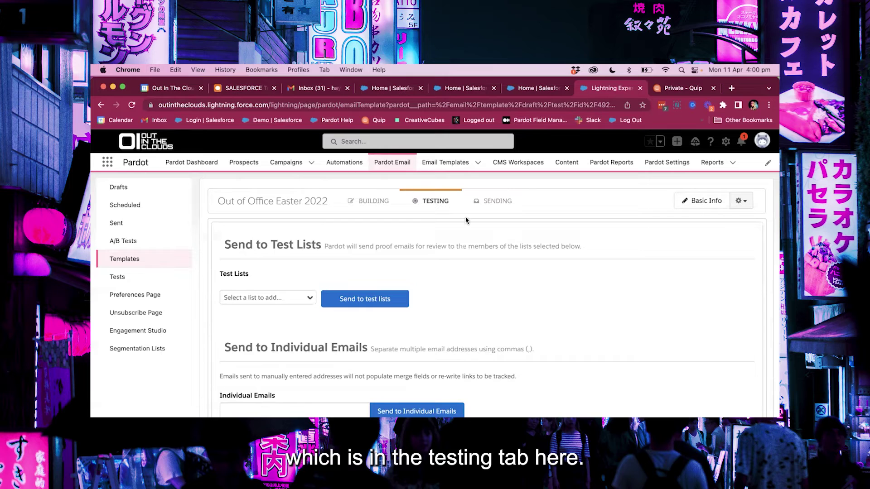
scroll(429, 217, down, 1)
scroll(430, 216, down, 3)
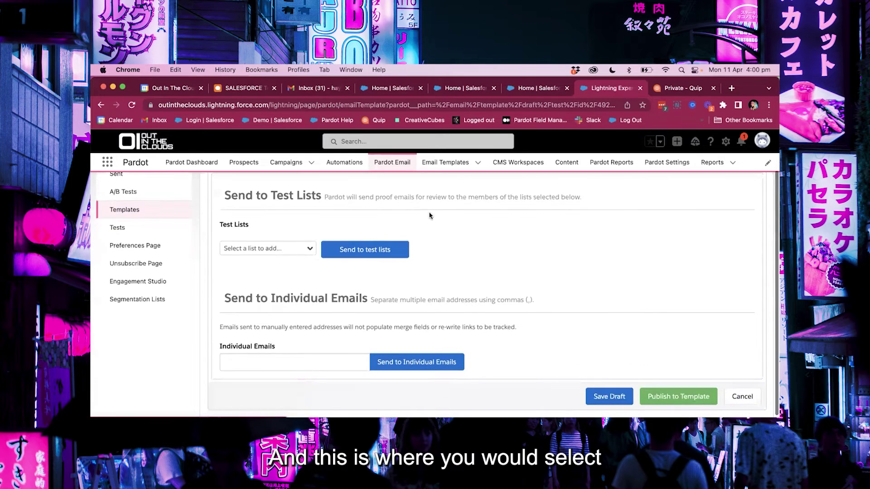
click(309, 250)
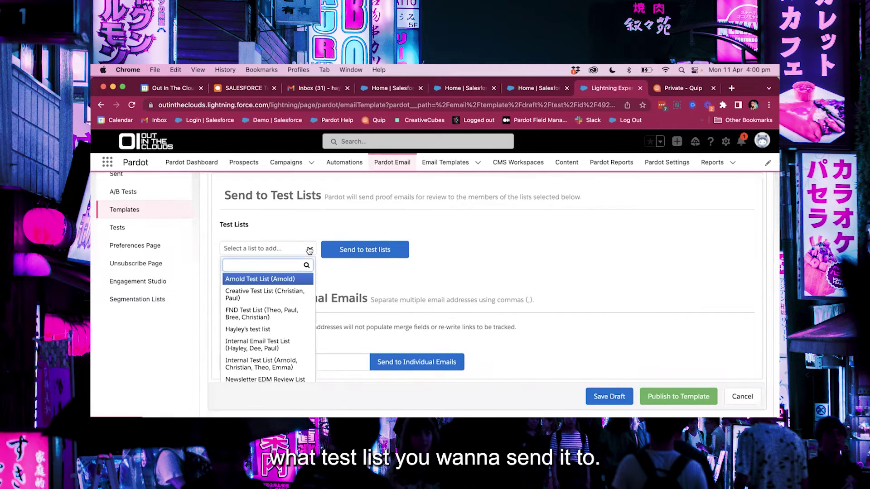
scroll(277, 334, down, 2)
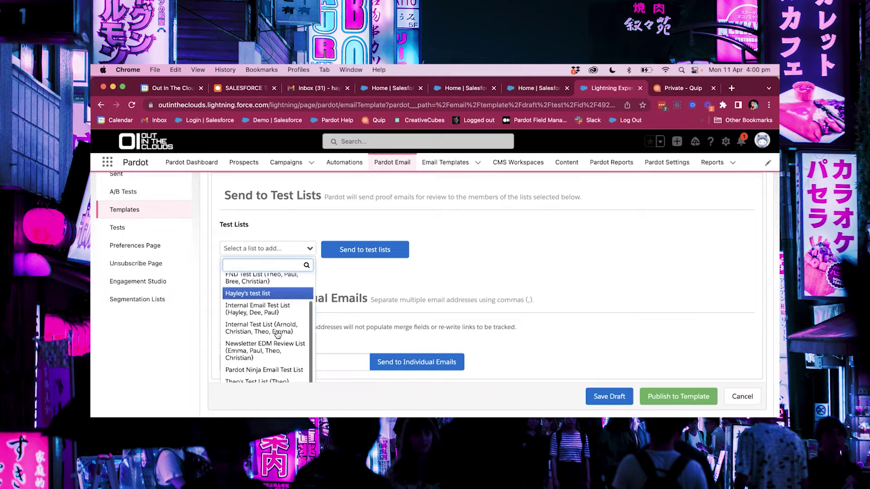
scroll(278, 335, down, 1)
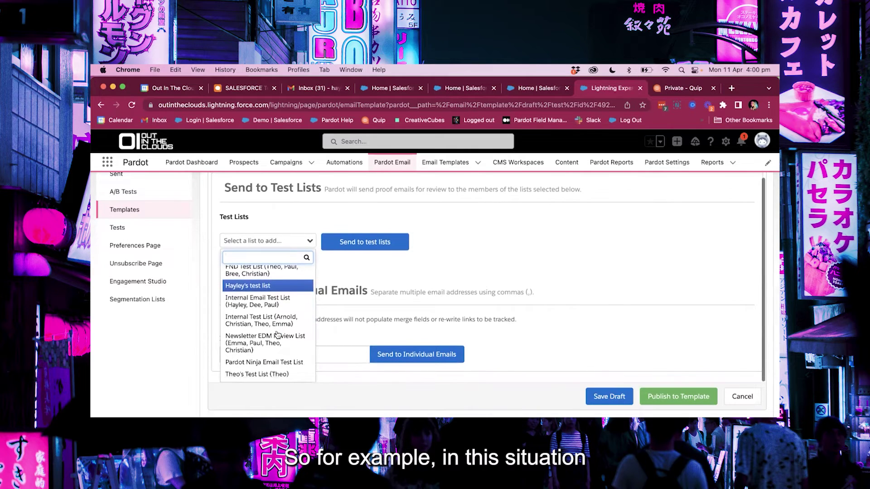
click(261, 363)
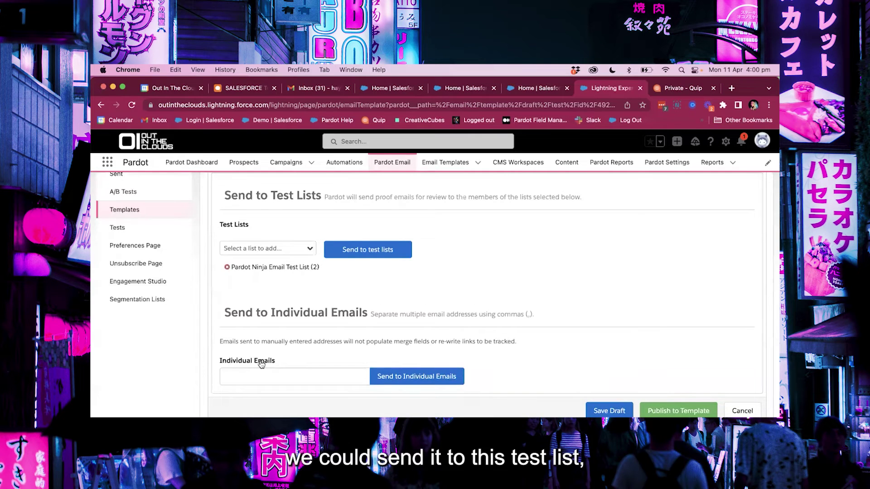
click(227, 267)
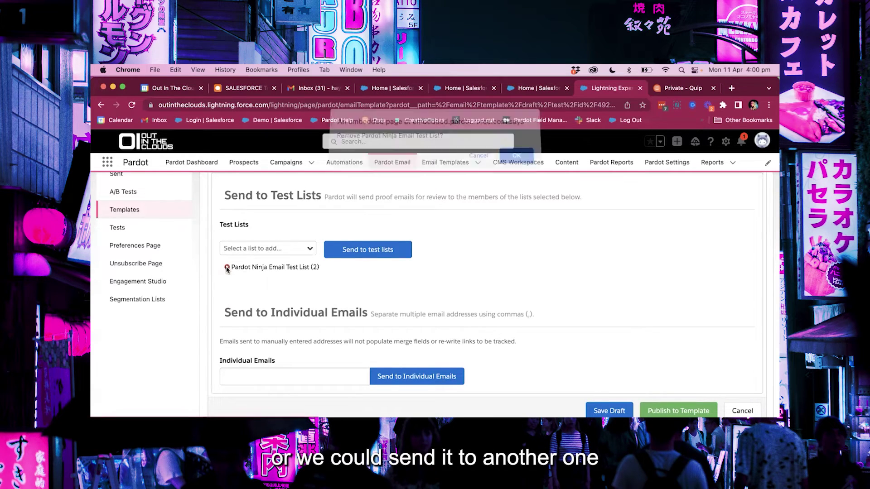
click(517, 159)
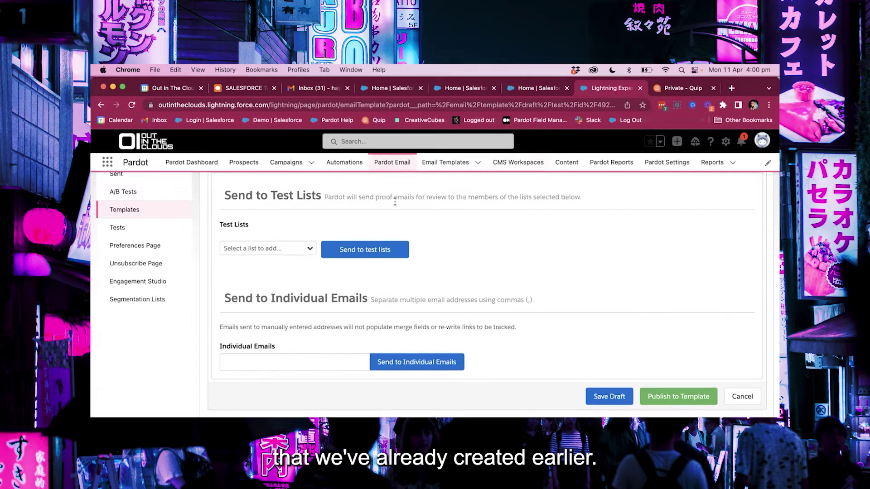
Add the three-member test list as recipient and send the proof
click(301, 251)
click(248, 330)
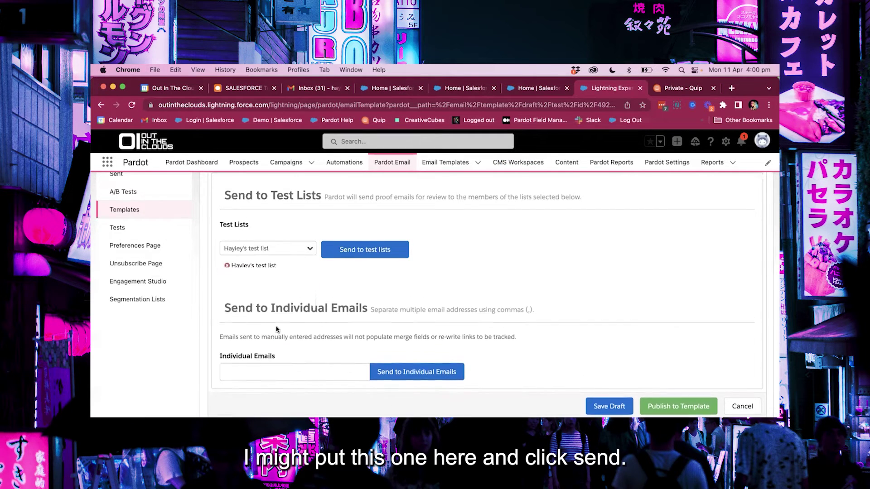
click(372, 251)
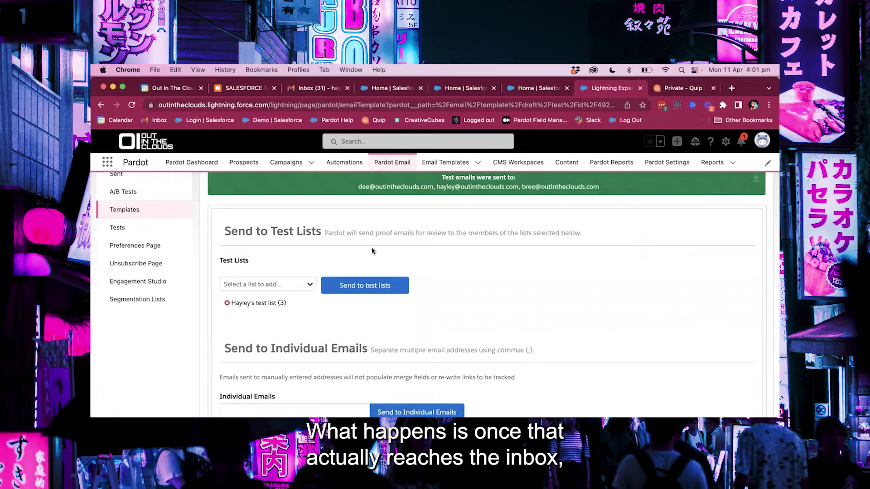
click(324, 90)
Read the 'Proof - Out of Office Easter 2022' email, including its 15th–18th April closure message
click(383, 193)
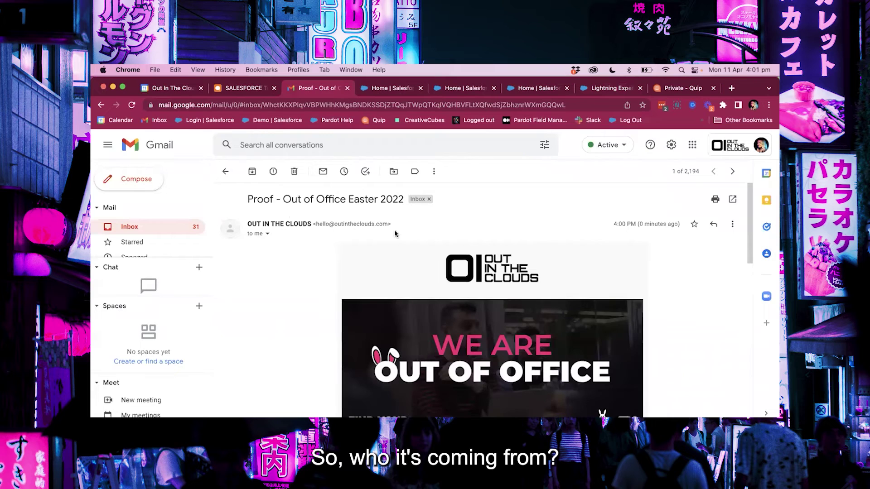
scroll(509, 290, down, 5)
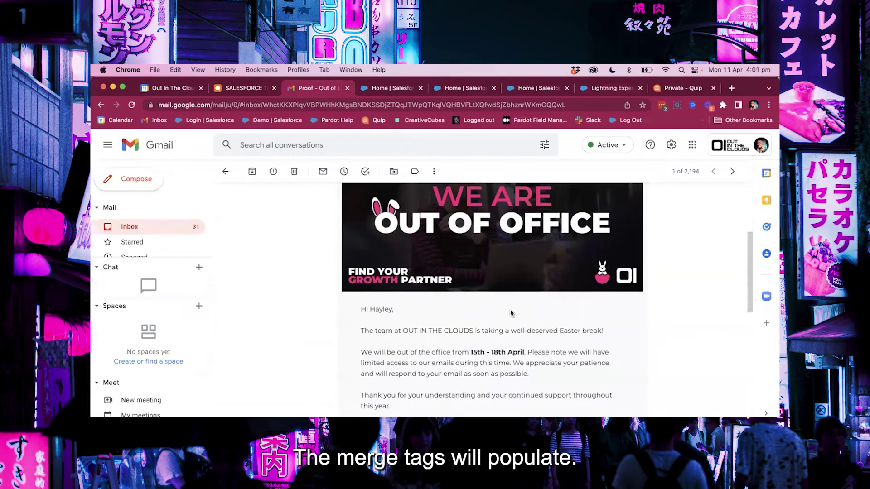
scroll(435, 360, down, 4)
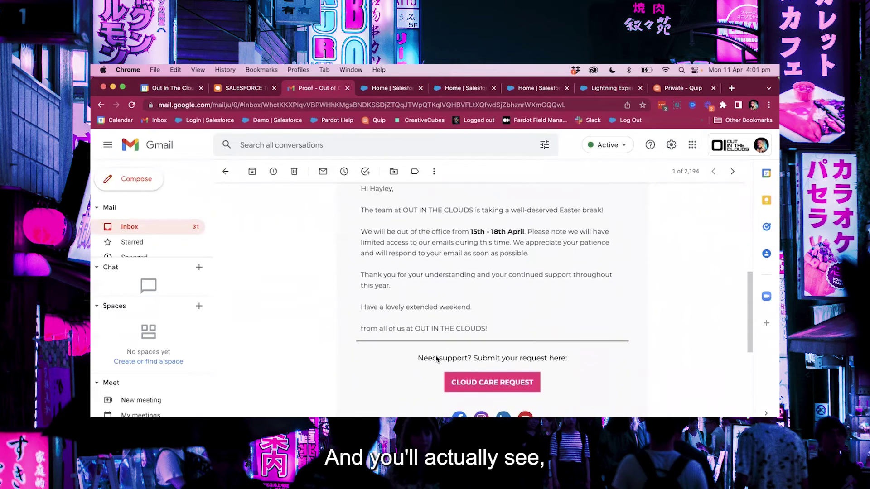
scroll(495, 385, down, 3)
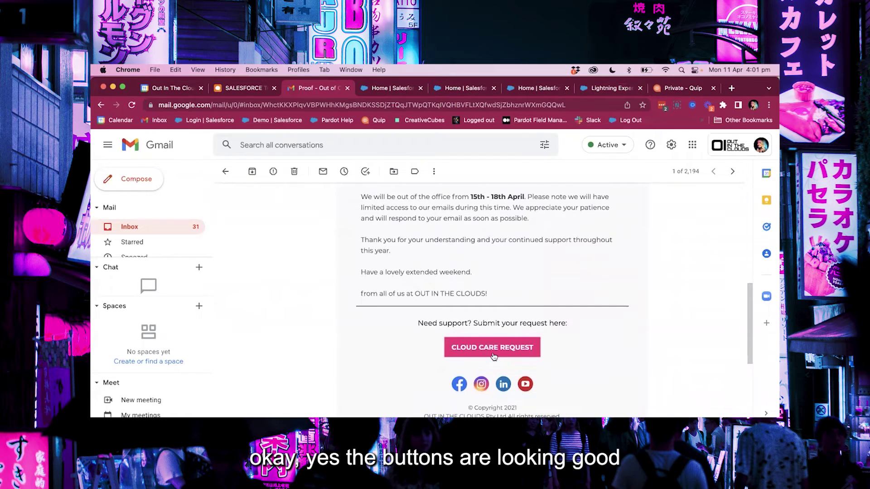
scroll(494, 348, down, 4)
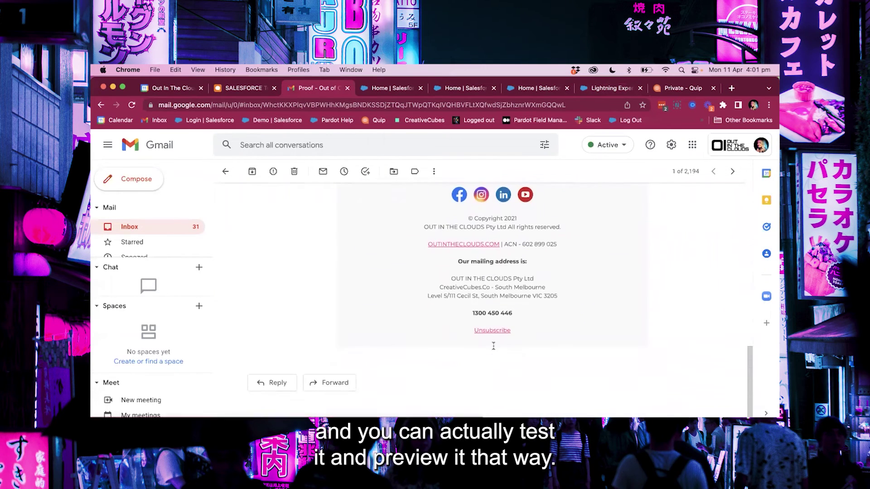
scroll(494, 348, up, 15)
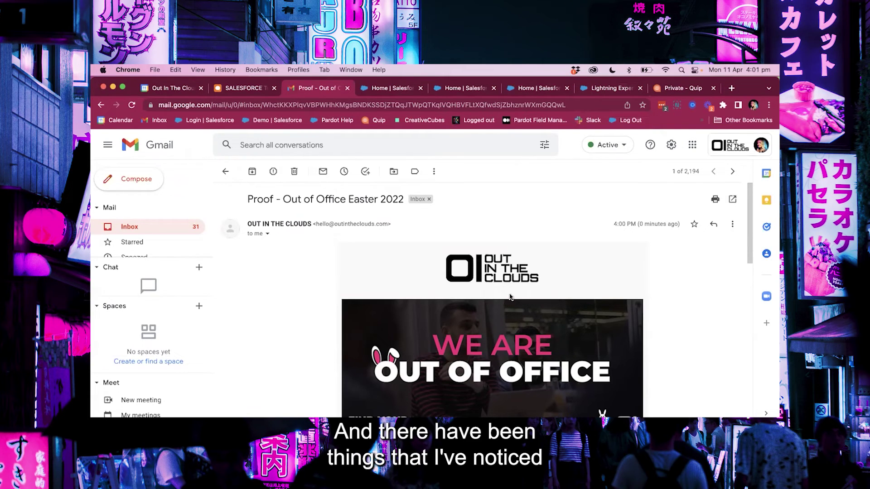
scroll(510, 297, down, 5)
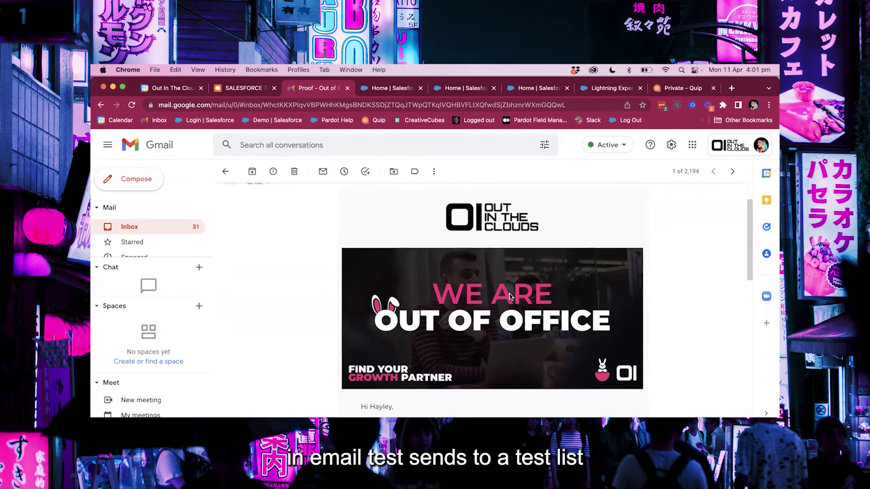
scroll(510, 296, down, 2)
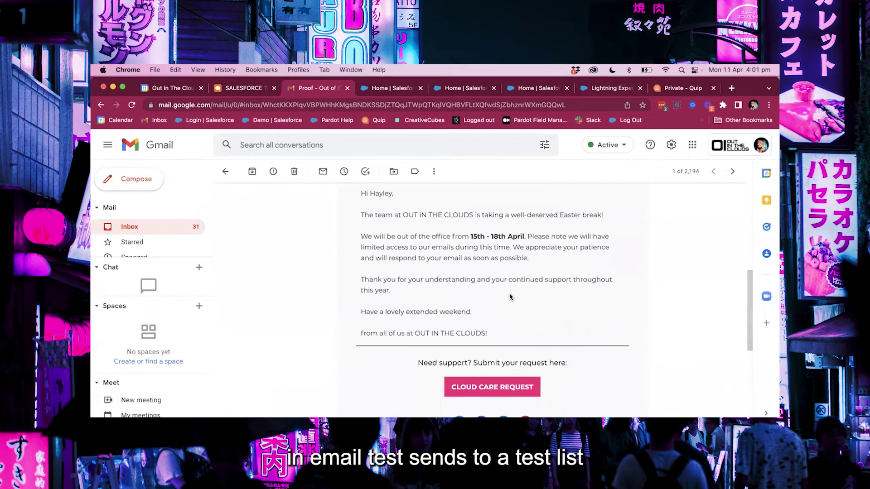
scroll(510, 297, up, 1)
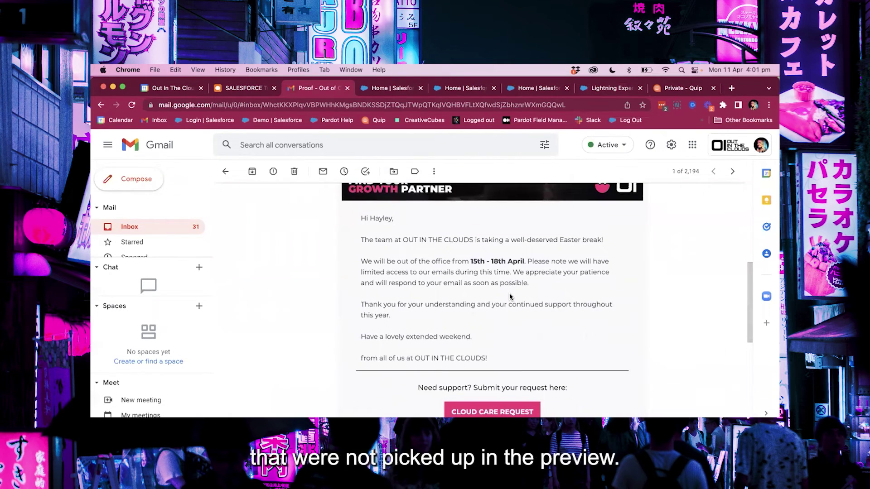
scroll(510, 297, up, 1)
scroll(510, 296, up, 6)
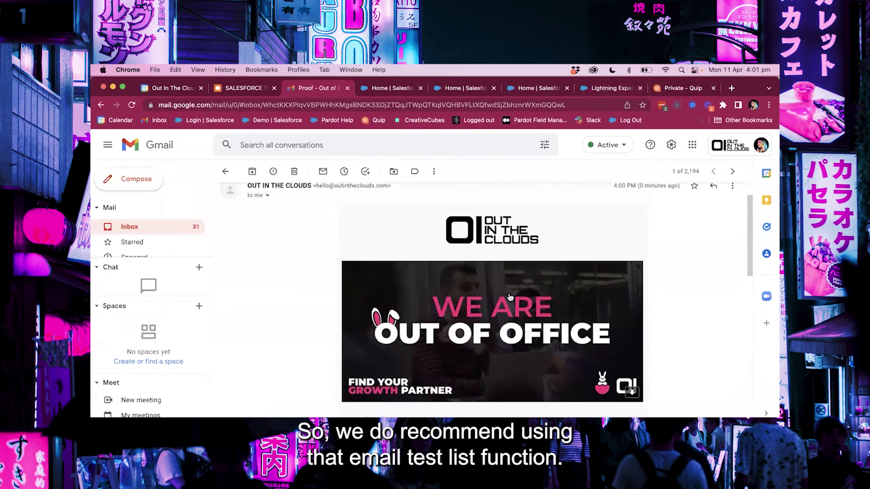
scroll(510, 297, up, 2)
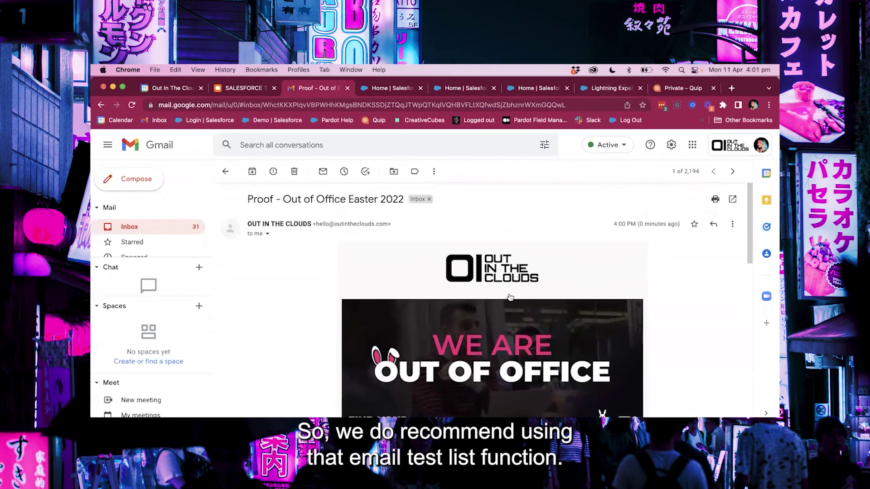
click(397, 94)
click(446, 96)
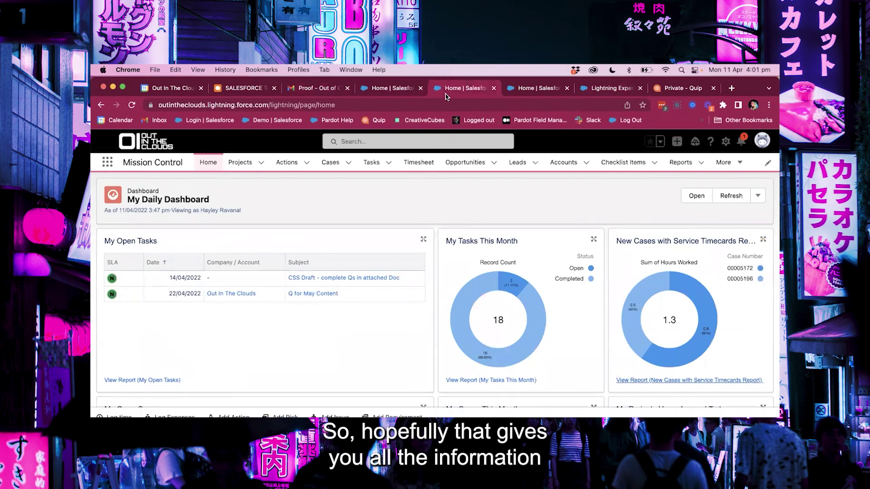
click(324, 92)
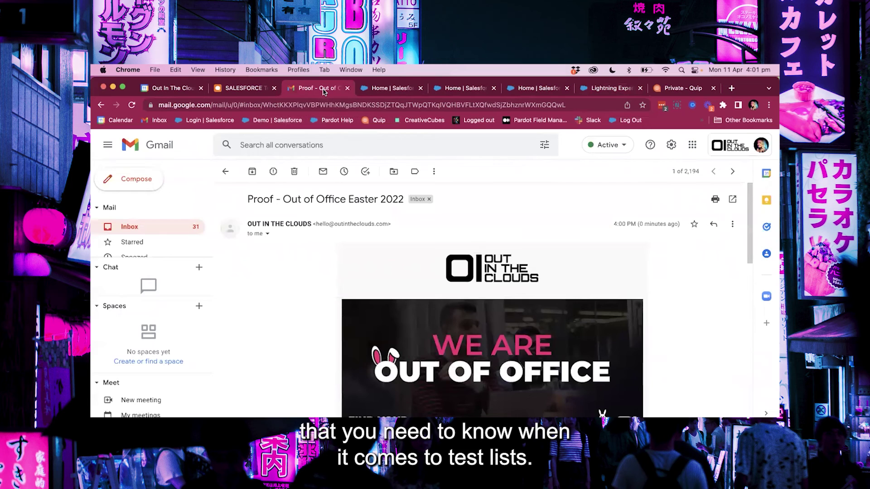